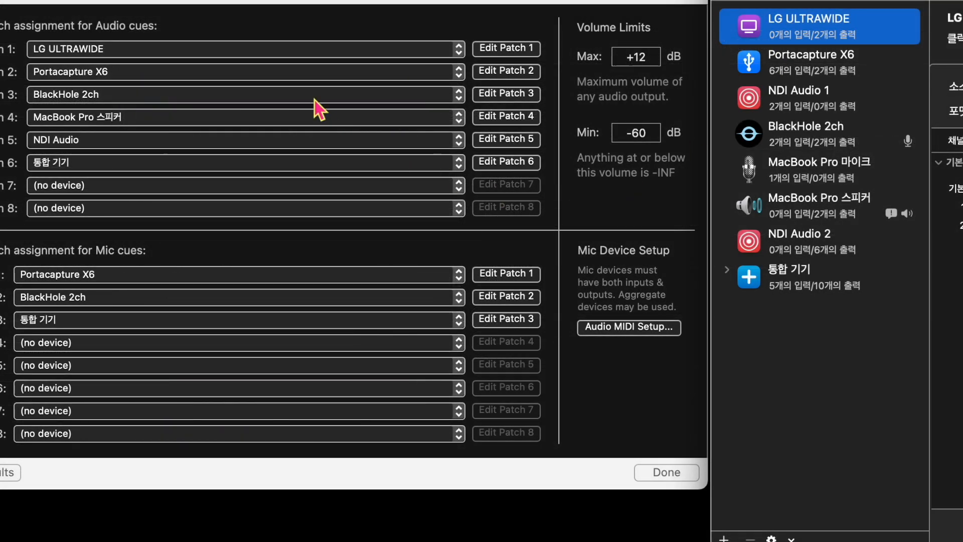
Examine the devices available for Audio Patch 1 and Mic Patch 1 in the audio settings
click(291, 53)
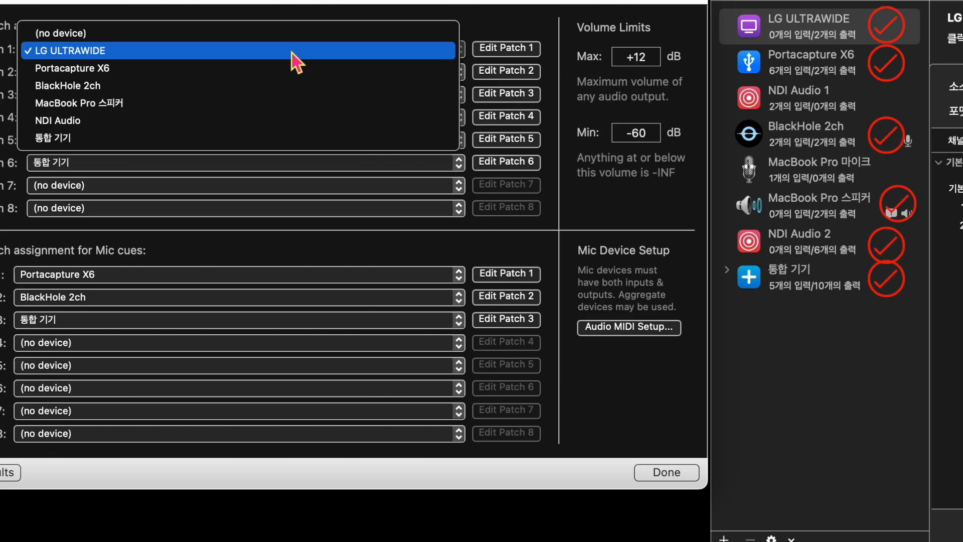
click(311, 275)
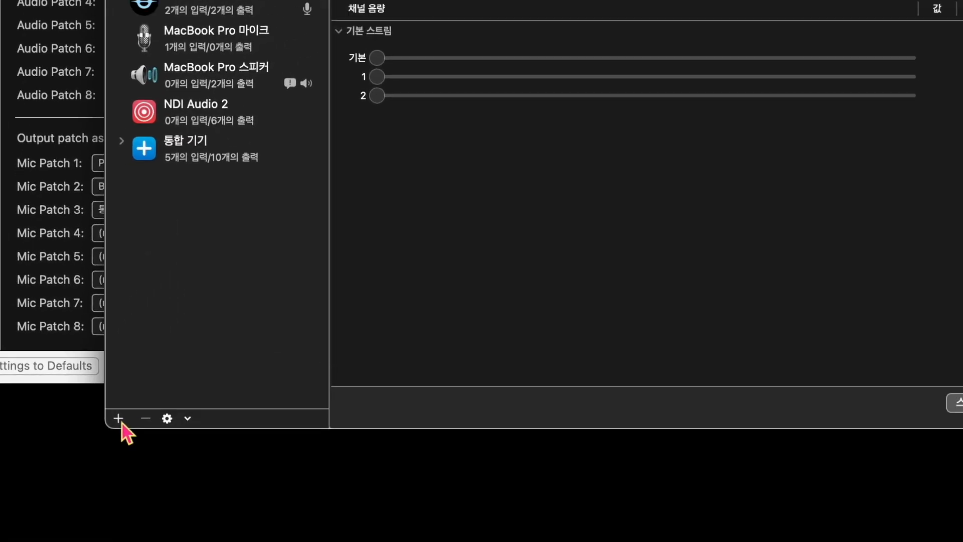
In Audio MIDI Setup, create an aggregate device combining the two-input NDI Audio and the six-output NDI Audio devices
click(119, 417)
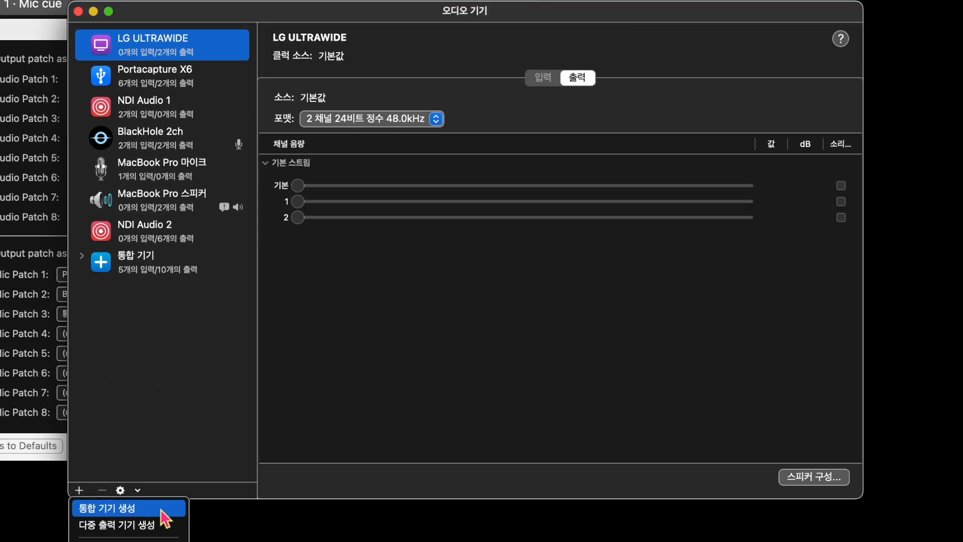
click(161, 509)
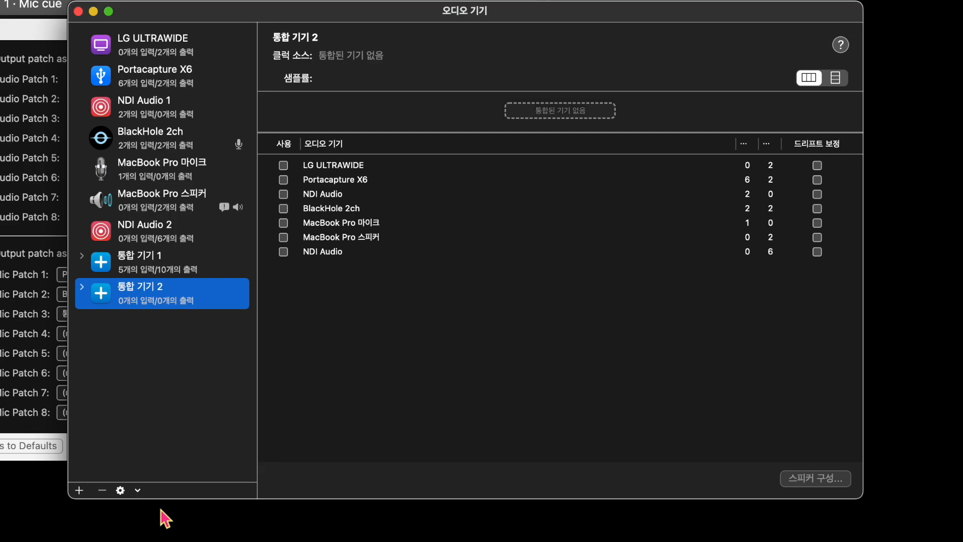
click(284, 194)
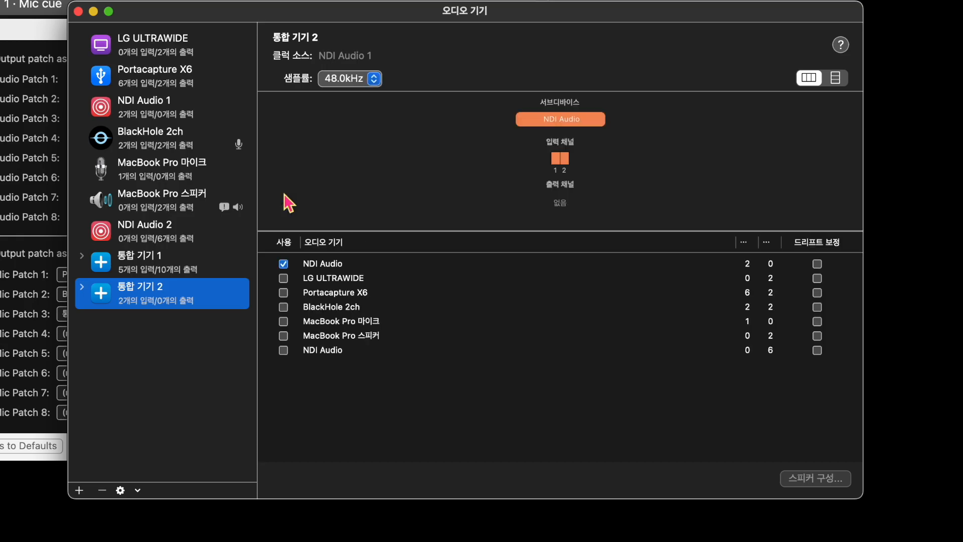
click(283, 350)
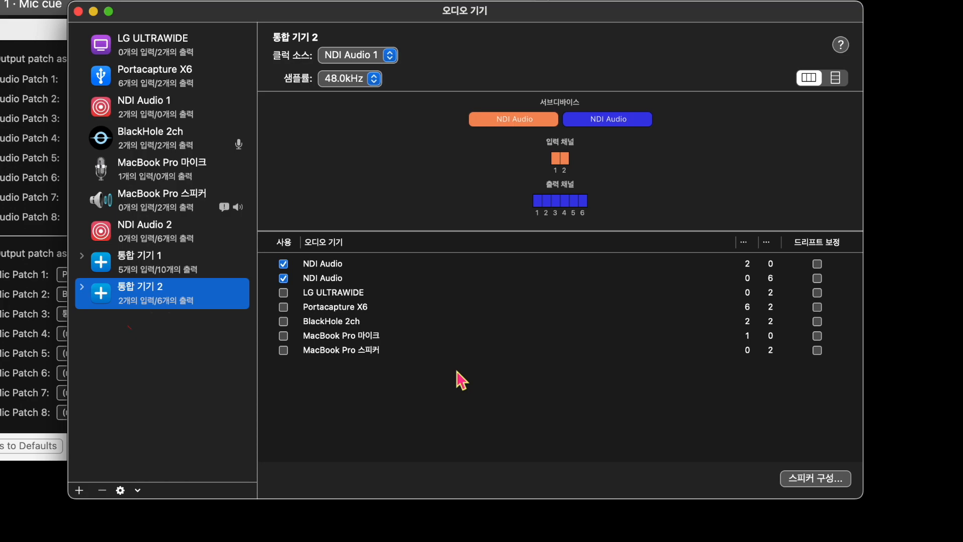
Rename the new aggregate device as NDI Audio In/Out
double_click(101, 288)
text(NDI Audio In/)
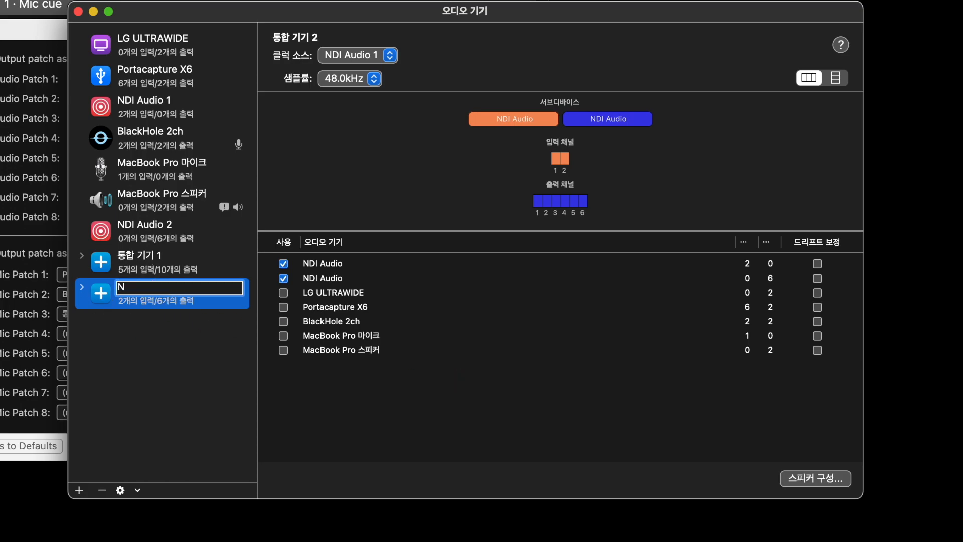
text(Out)
key(Return)
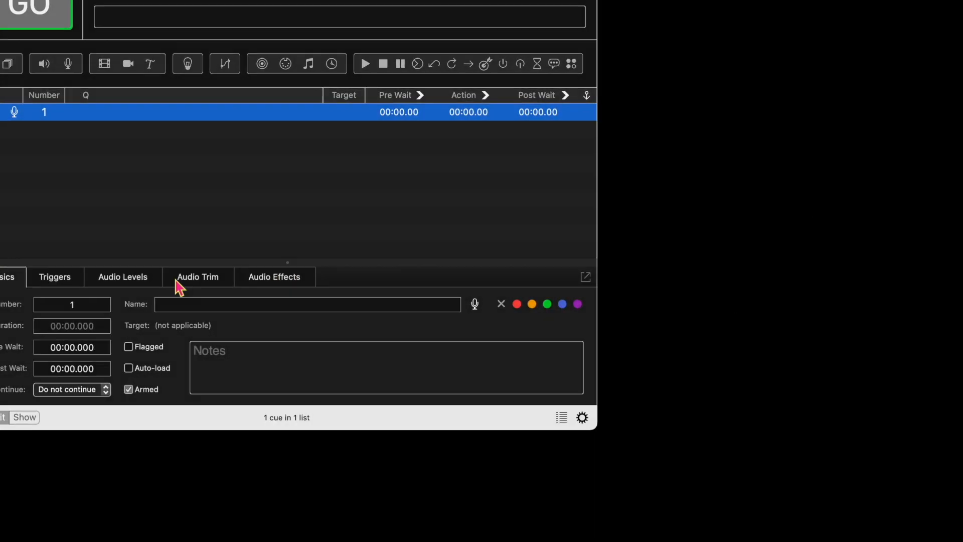
In QLab, show the mic cue's audio levels, assign patch 2 - Portacapture X6, and try other input and output patches
click(132, 243)
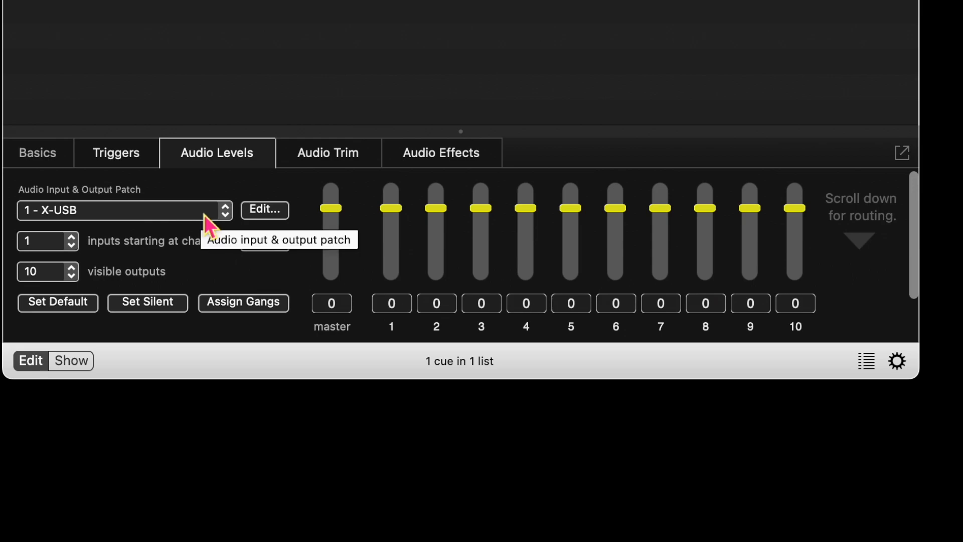
click(204, 214)
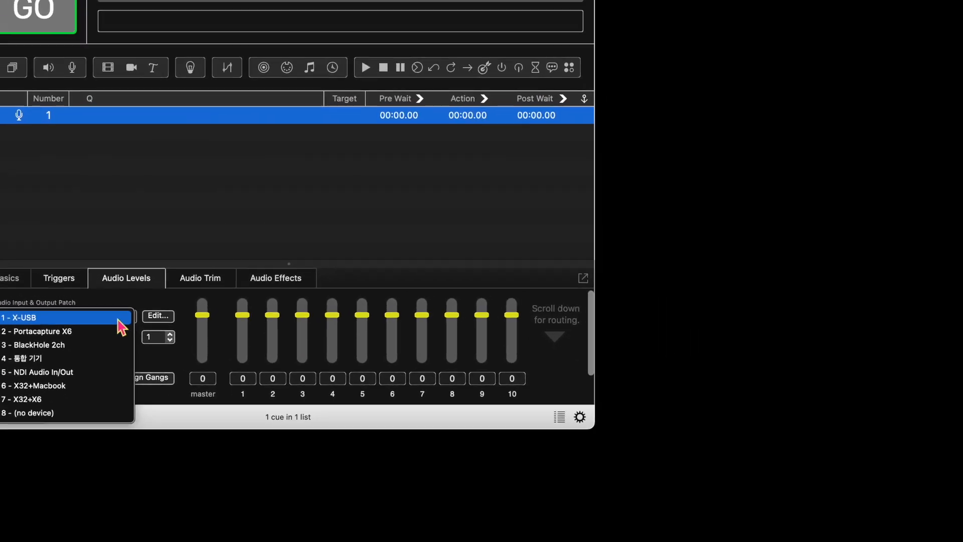
click(116, 332)
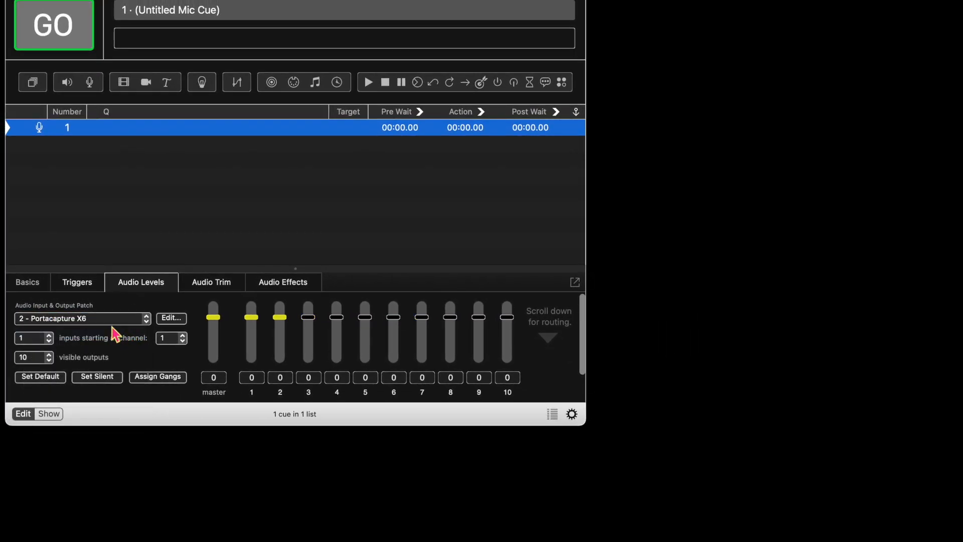
click(118, 318)
click(119, 335)
click(120, 320)
click(122, 331)
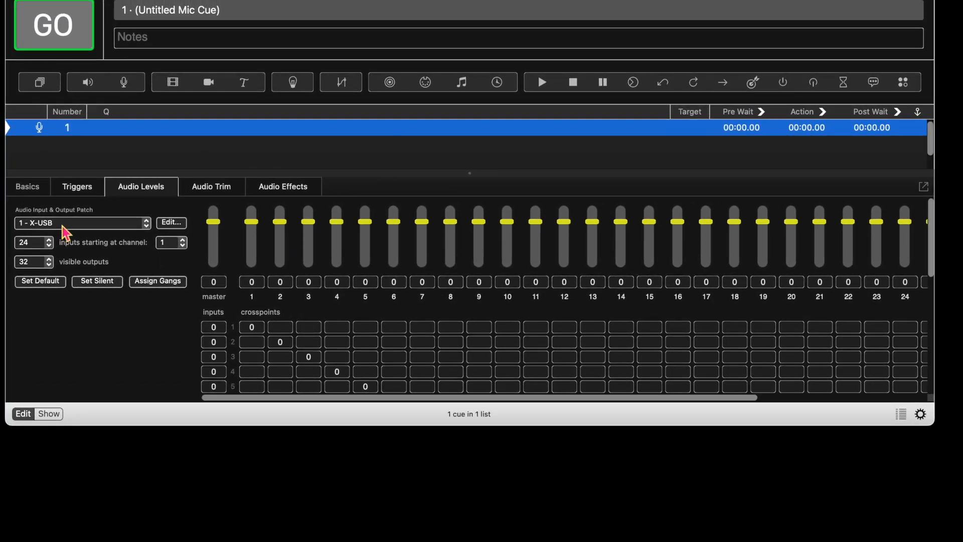
Switch the mic cue's patch to 2 - Portacapture X6, review its crosspoints, and change it to 3 - BlackHole 2ch
click(45, 194)
click(49, 217)
scroll(300, 282, down, 2)
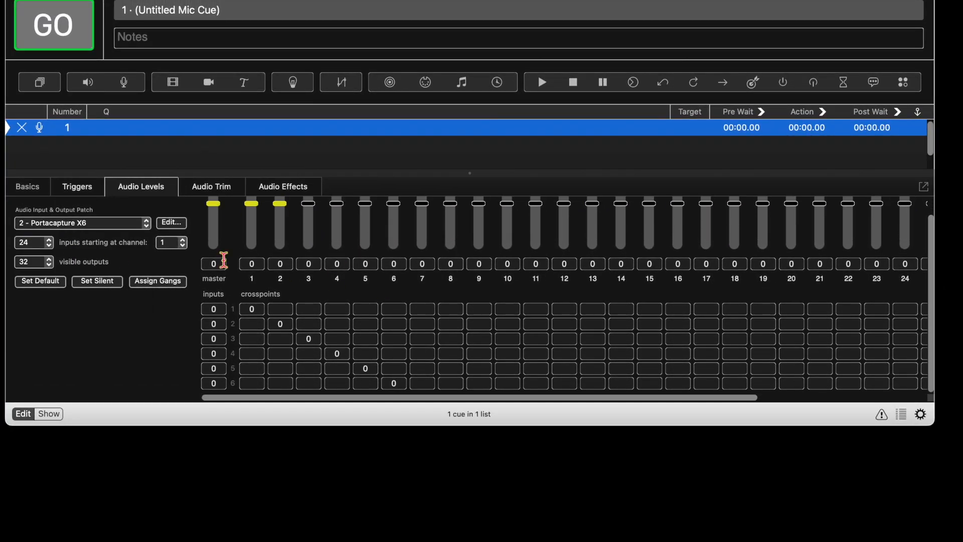
click(82, 224)
click(84, 242)
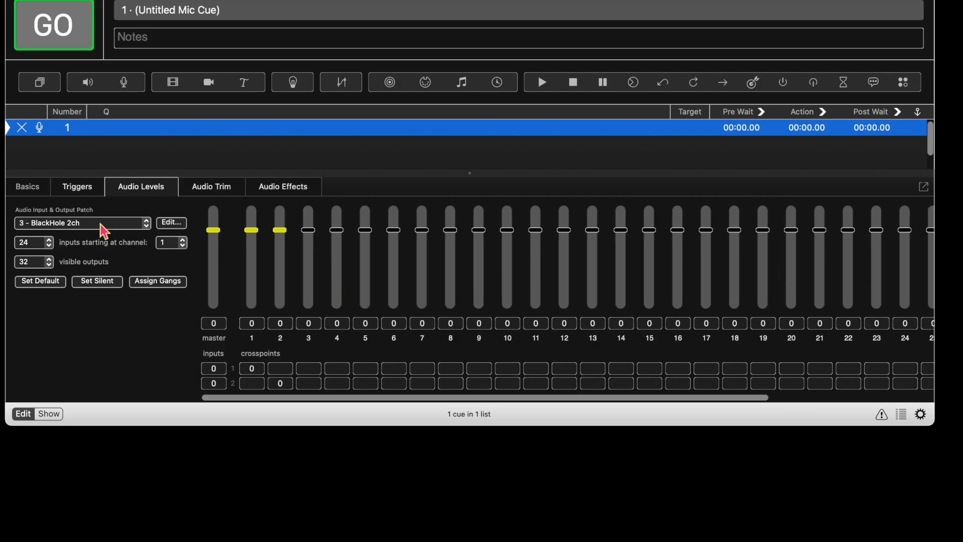
Switch the mic cue's patch to 5 - NDI Audio In/Out and on to 6 - X32+Macbook, reviewing its crosspoint matrix
click(99, 226)
click(88, 250)
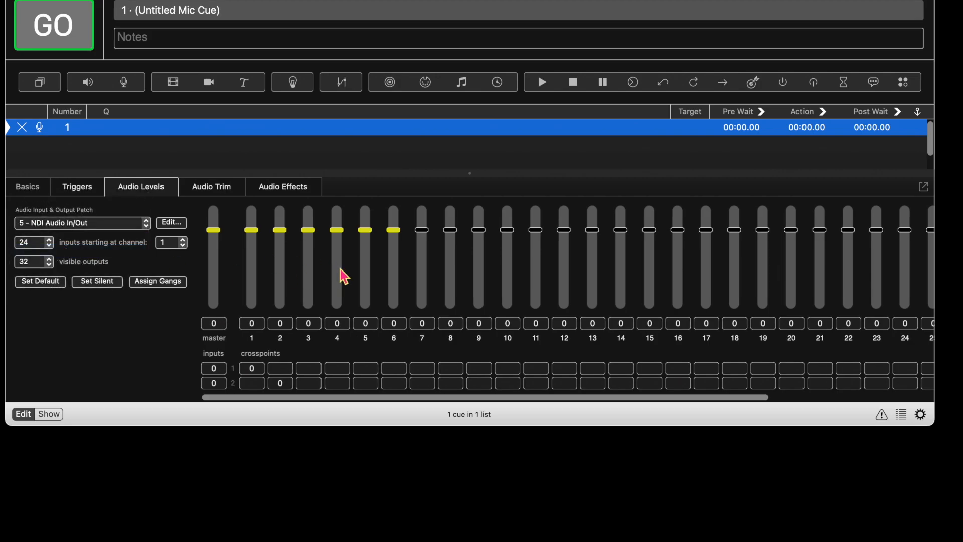
click(123, 228)
click(116, 240)
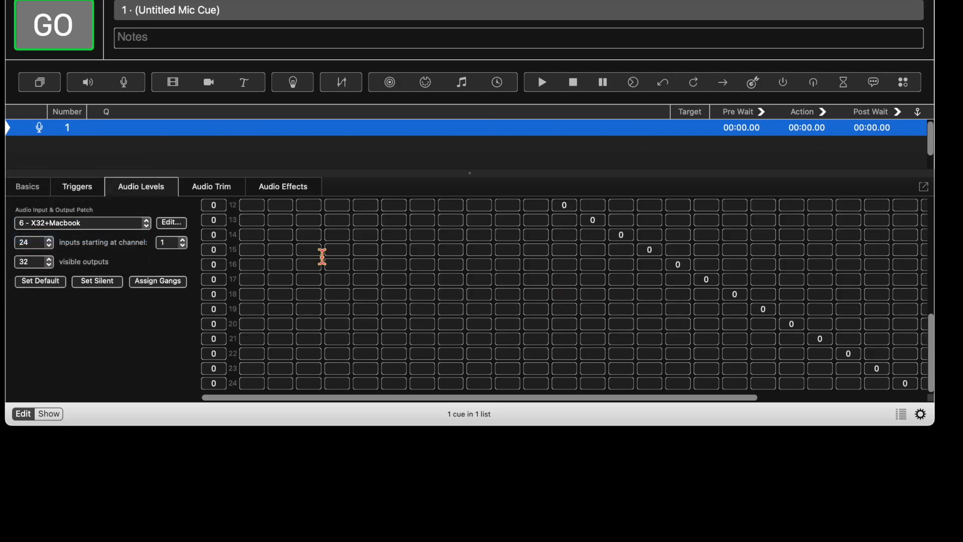
scroll(322, 256, up, 5)
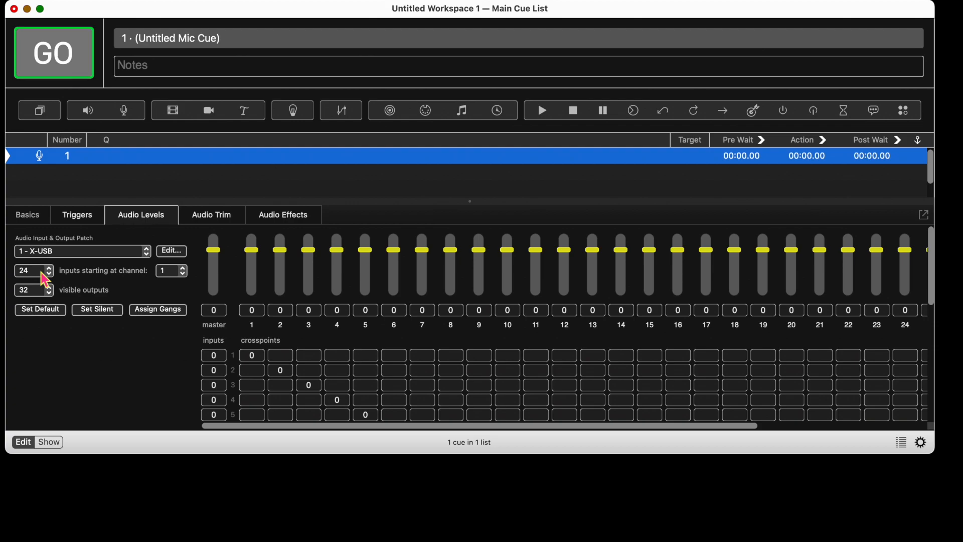
Change the number of inputs of the mic cue on the X-USB patch to 2, 4 and finally 6
click(43, 273)
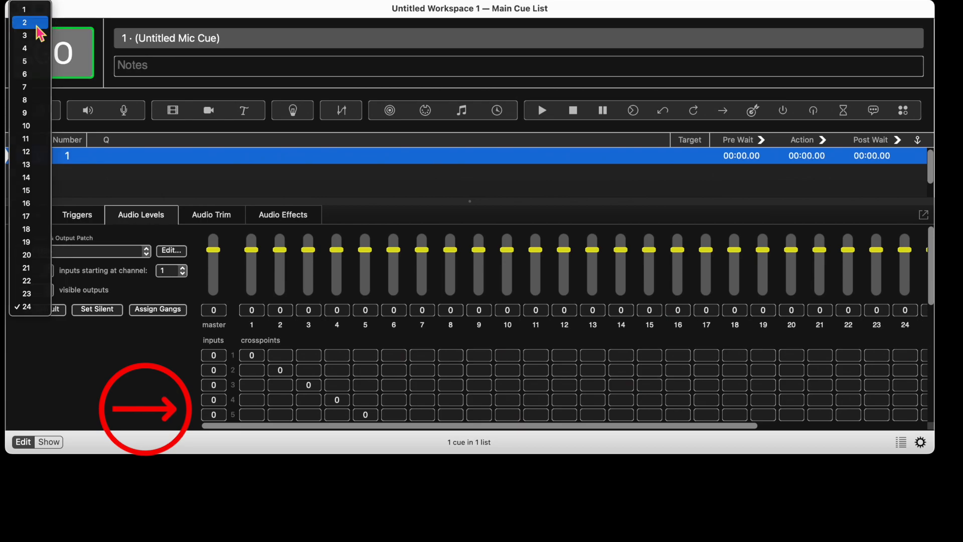
click(37, 27)
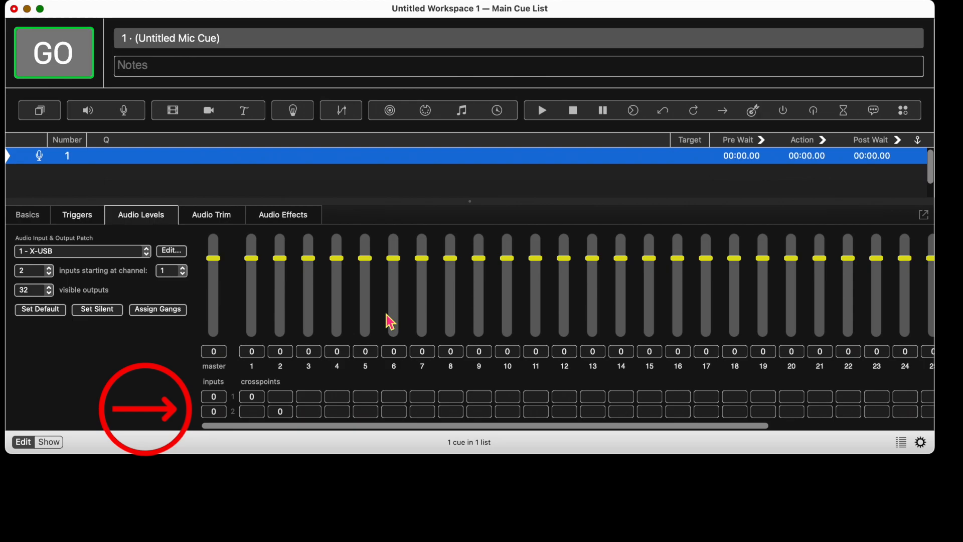
click(48, 273)
click(43, 294)
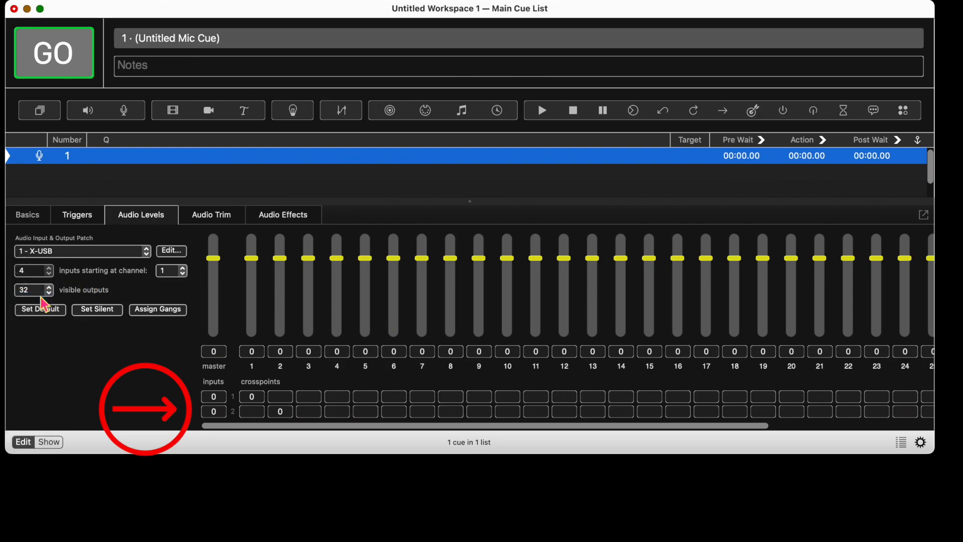
click(48, 271)
click(43, 301)
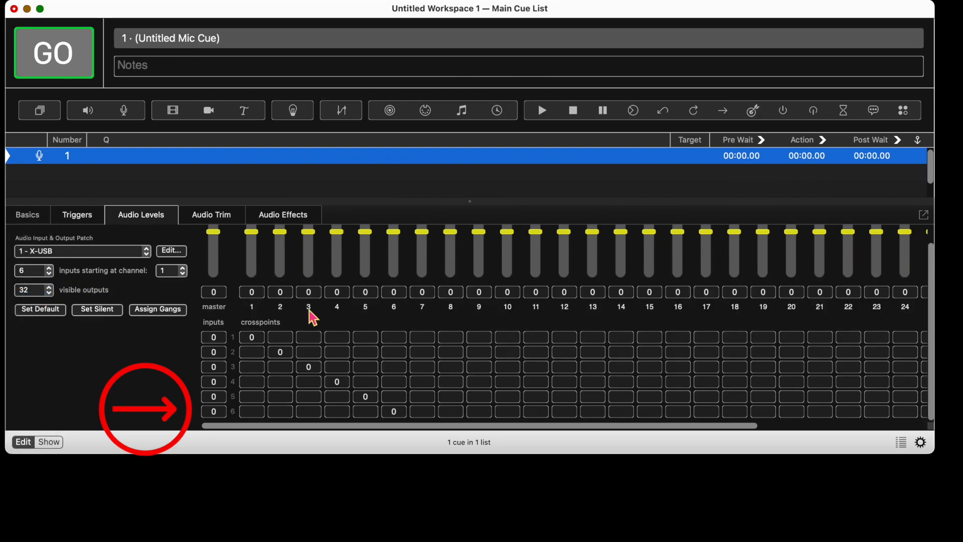
click(48, 273)
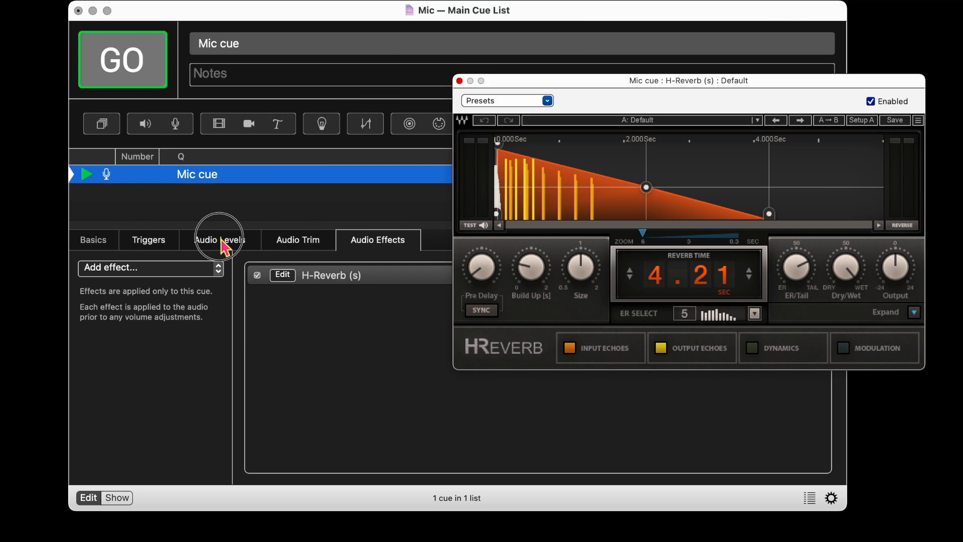
Show the audio levels of the Mic cue with stereo H-Reverb and vary its input count through 2, 3 and 4
click(224, 245)
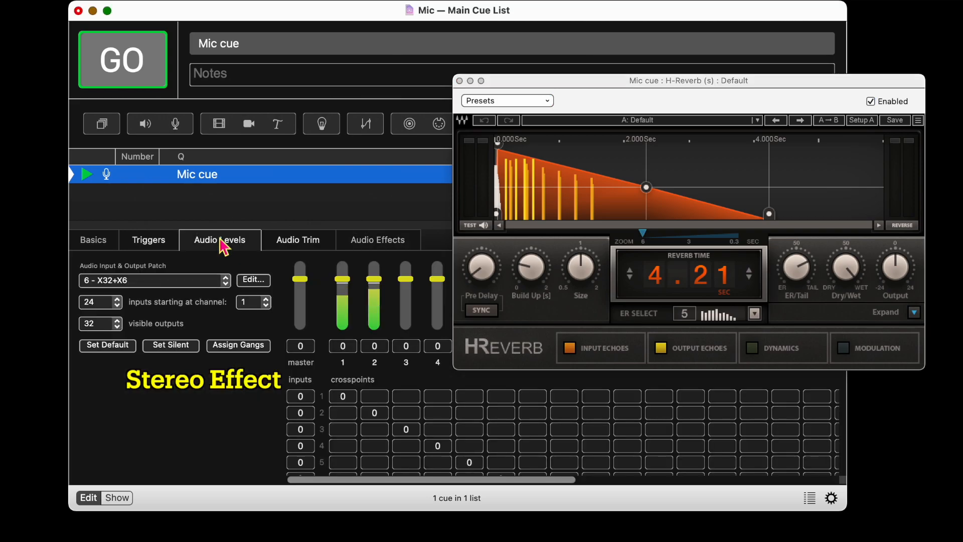
click(99, 302)
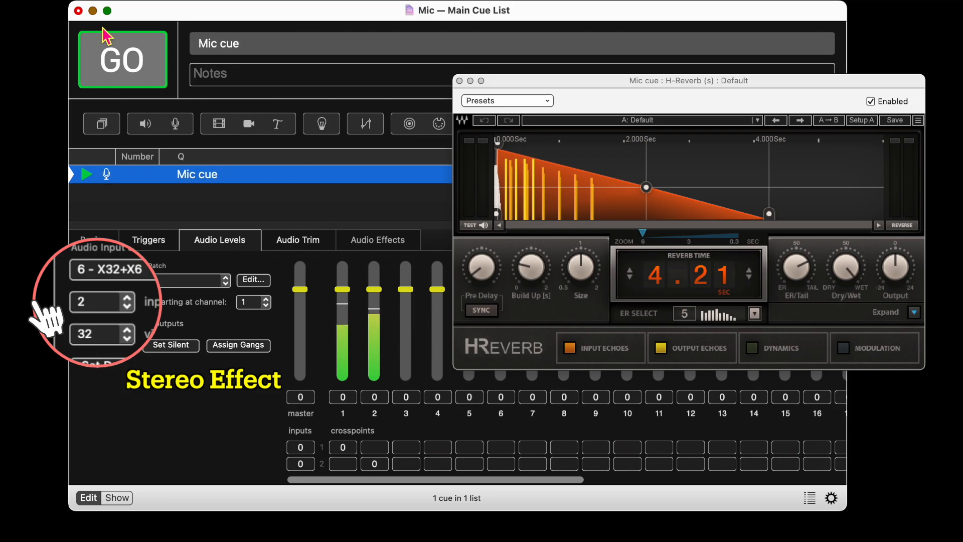
click(100, 302)
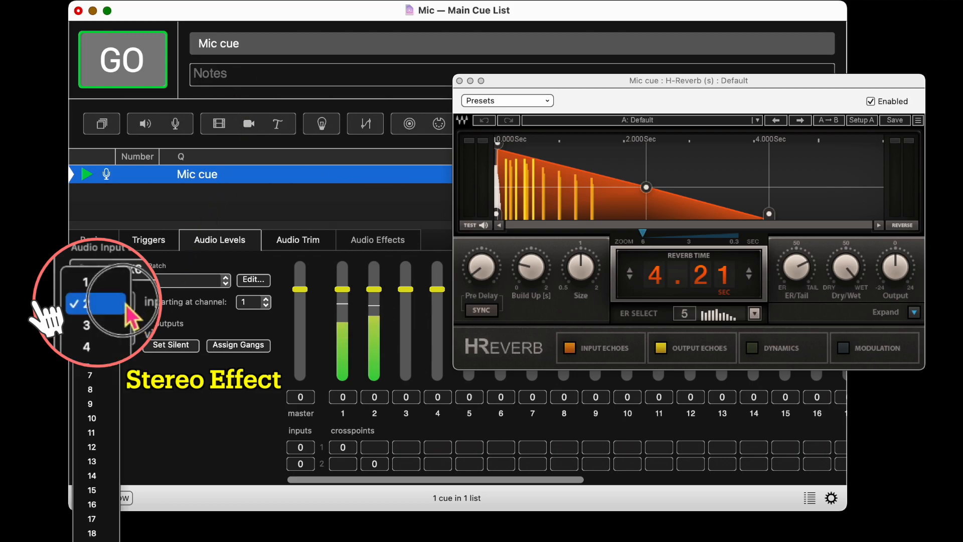
click(113, 331)
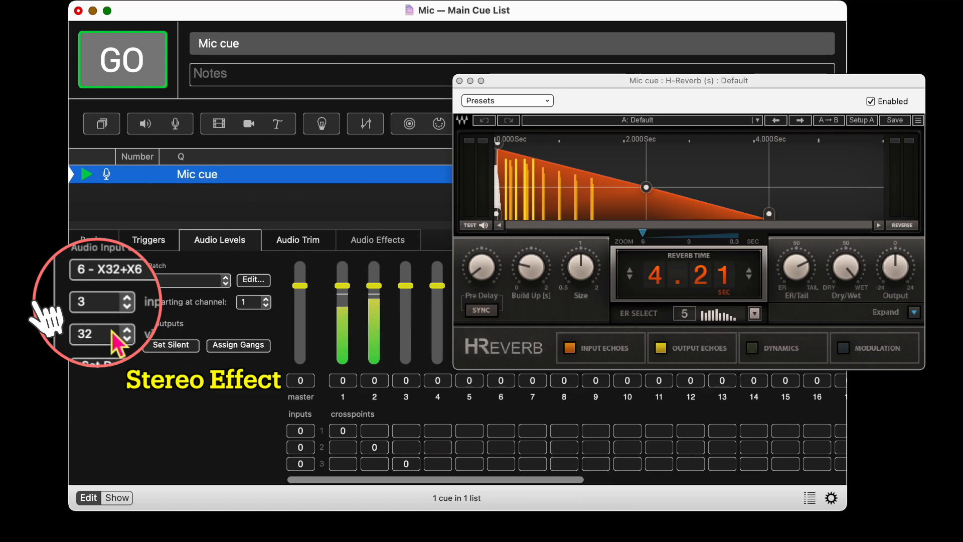
click(128, 302)
click(120, 323)
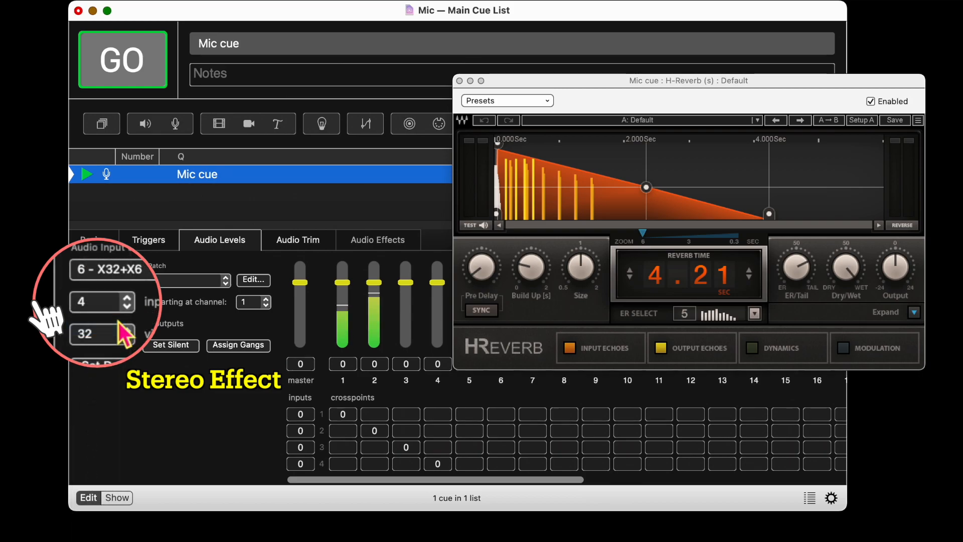
click(126, 300)
click(121, 265)
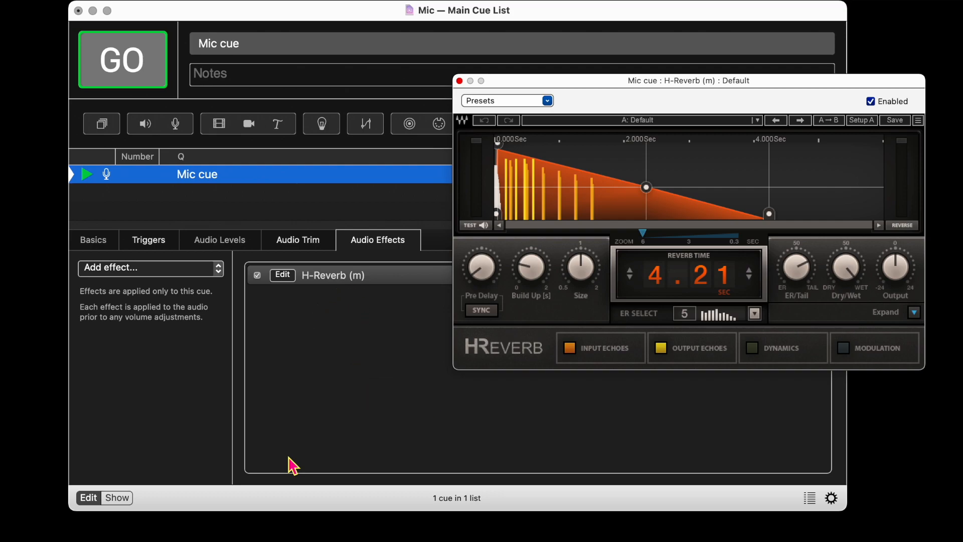
Show the audio levels of the Mic cue with mono H-Reverb and reduce its input count to 2 and finally 1
click(229, 248)
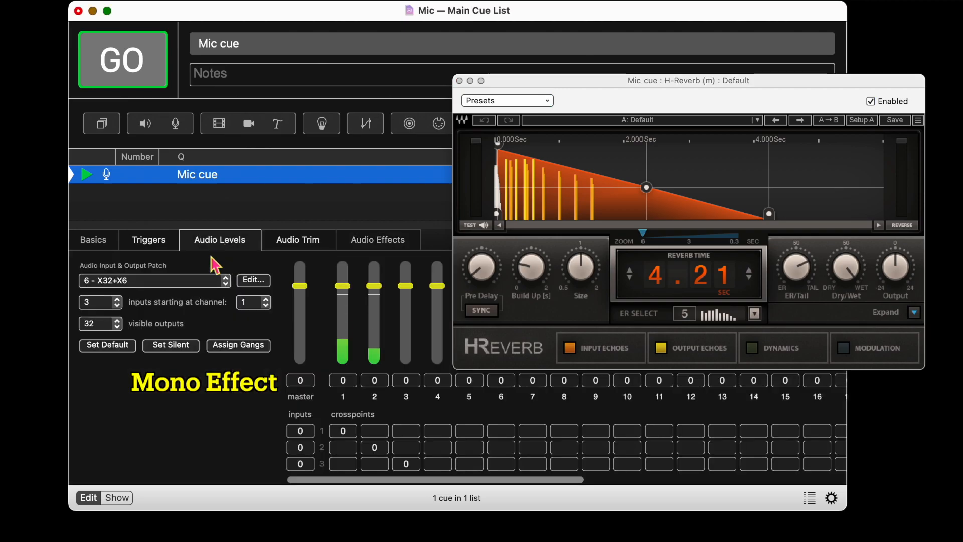
click(114, 301)
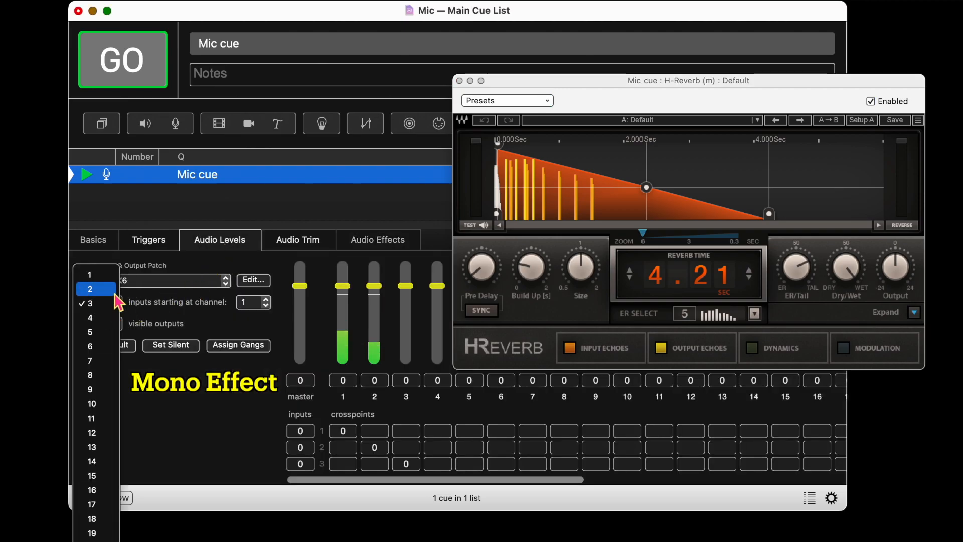
click(115, 294)
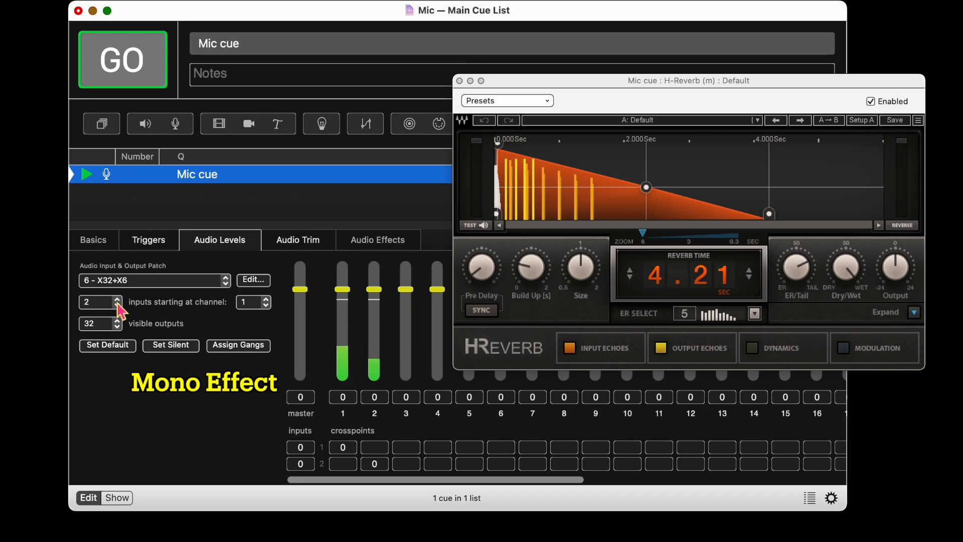
click(118, 302)
click(117, 291)
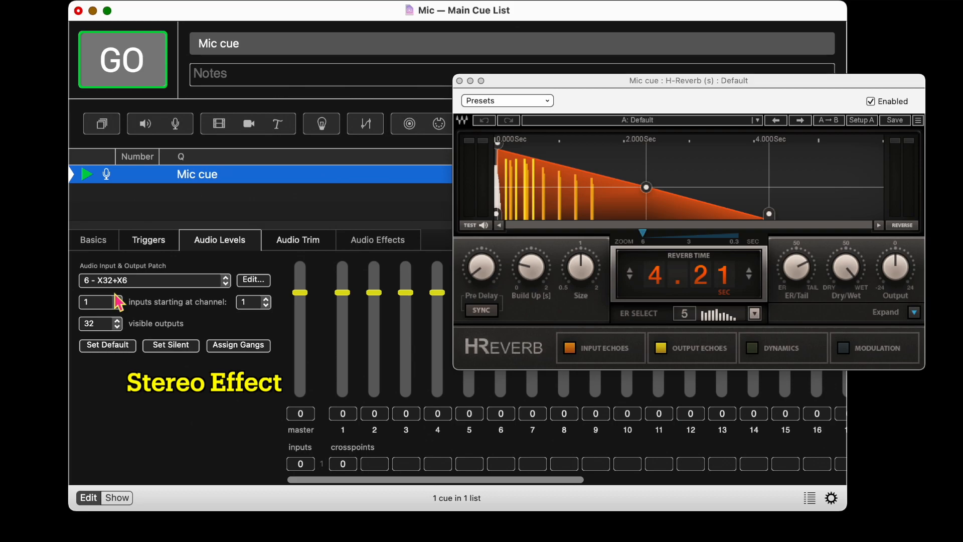
With stereo H-Reverb on the Mic cue, raise its input count to 3 and finally 4
click(117, 303)
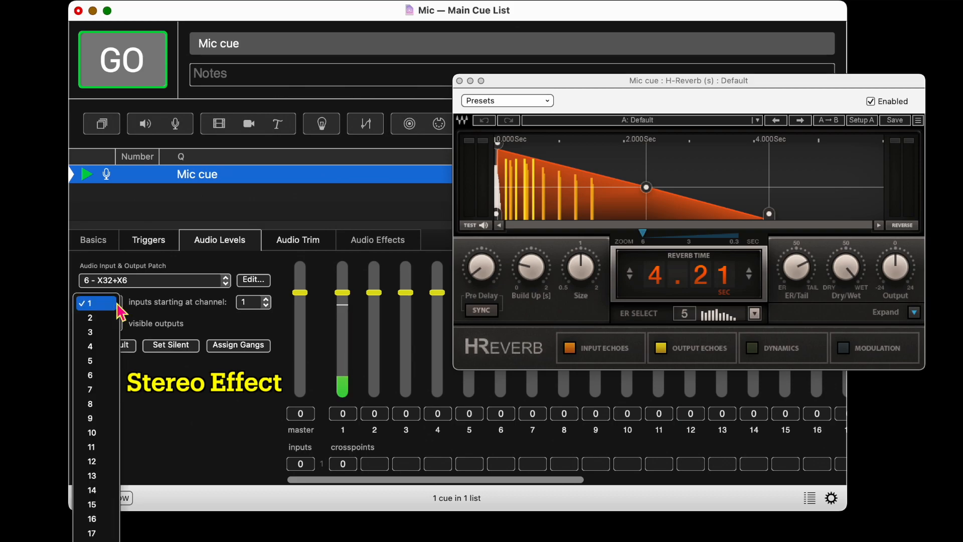
click(109, 330)
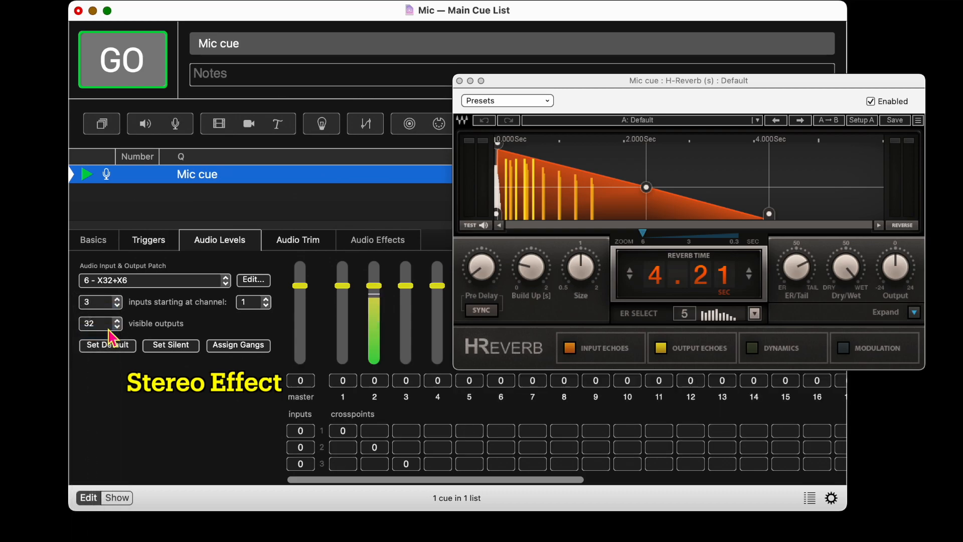
click(118, 305)
click(110, 323)
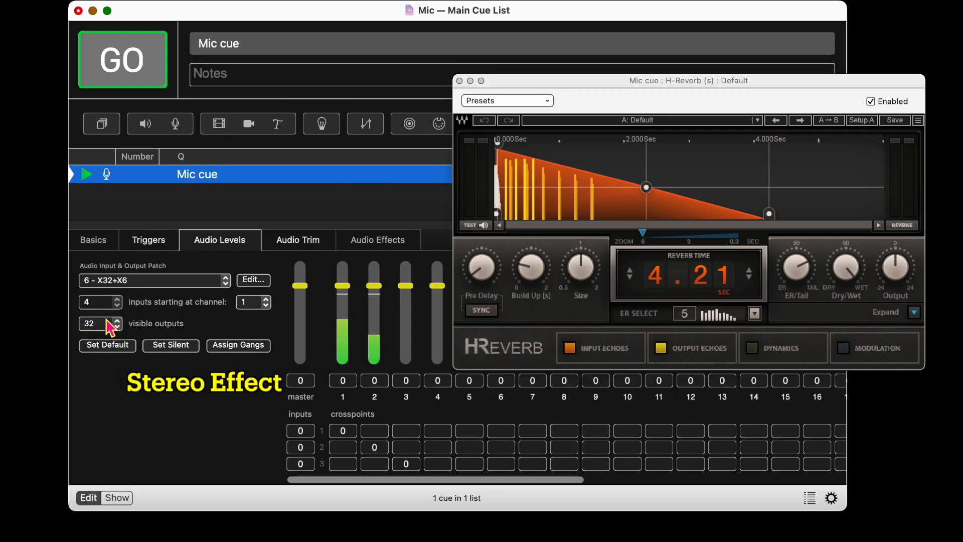
With the stereo effect on the Mic cue, reduce its input count to 2
click(115, 302)
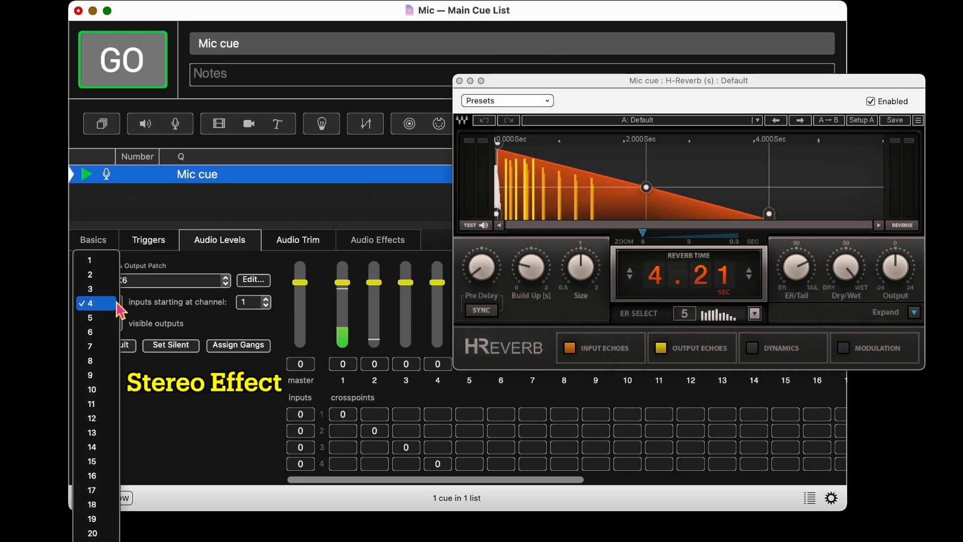
click(119, 275)
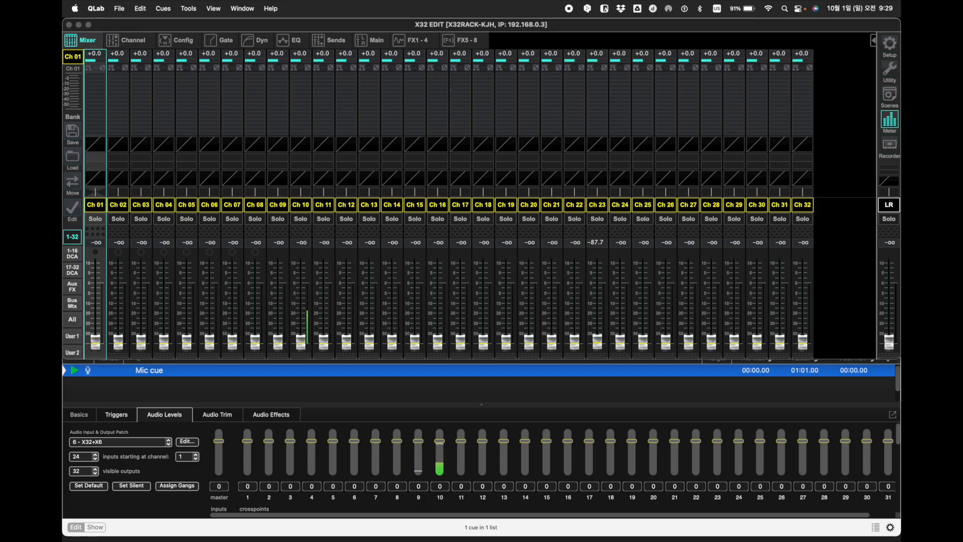
Set the Mic cue on the X32+X6 patch to 5 inputs starting at channel 3
click(96, 457)
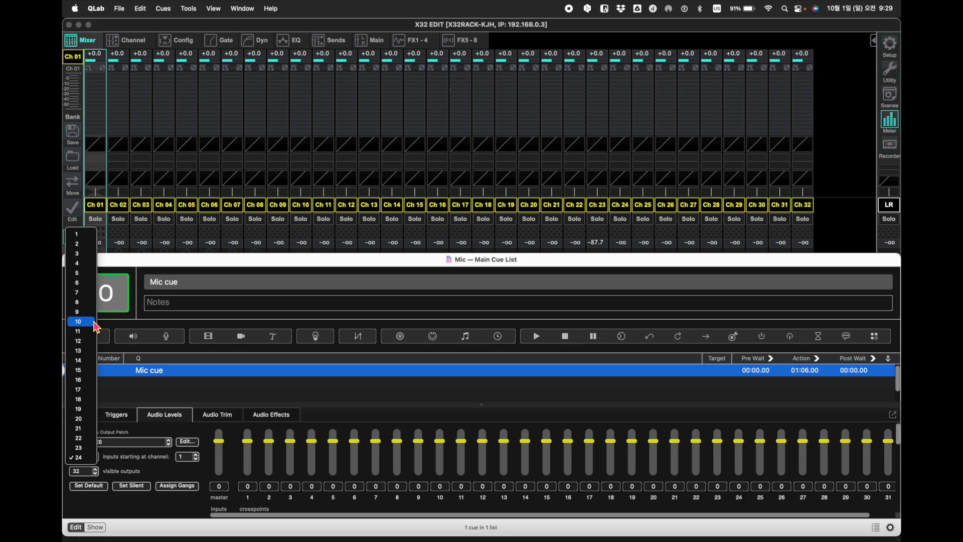
click(86, 273)
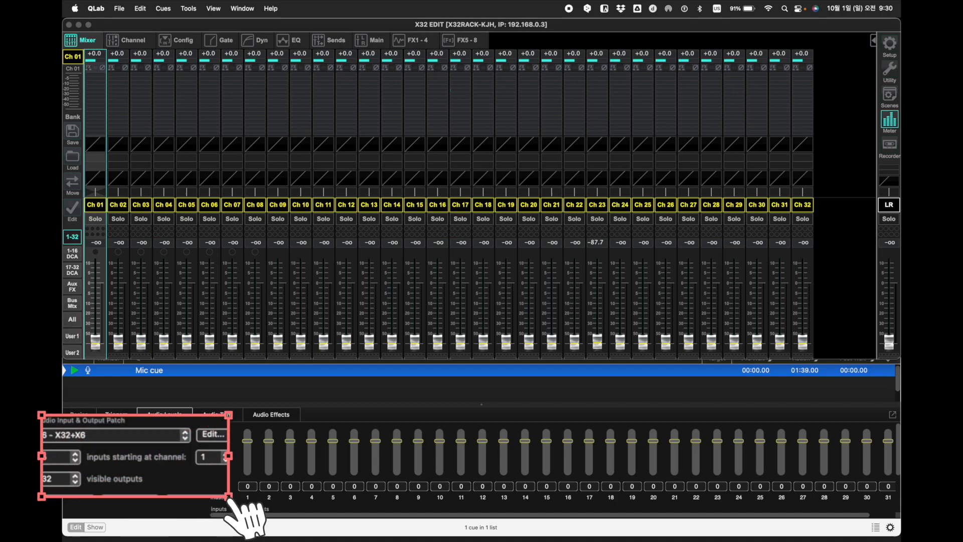
click(195, 456)
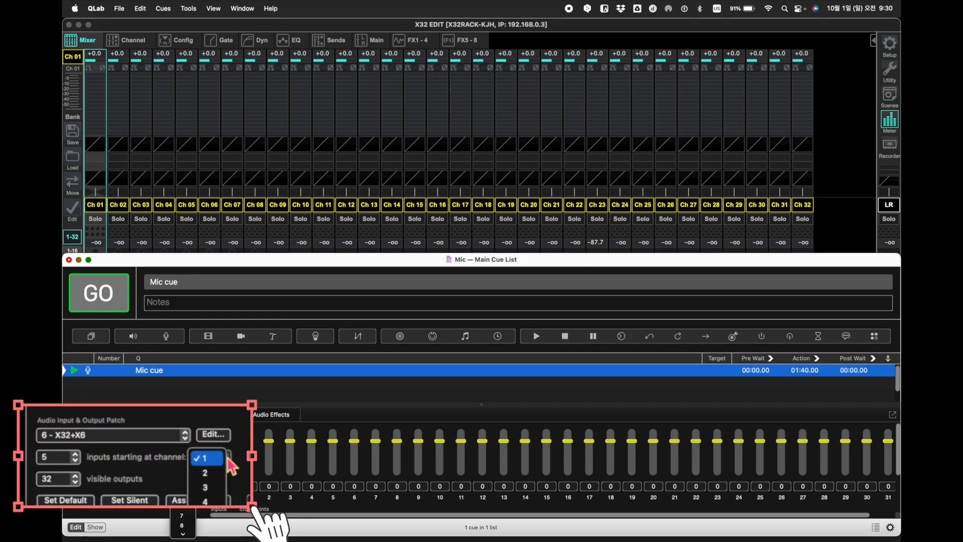
click(205, 486)
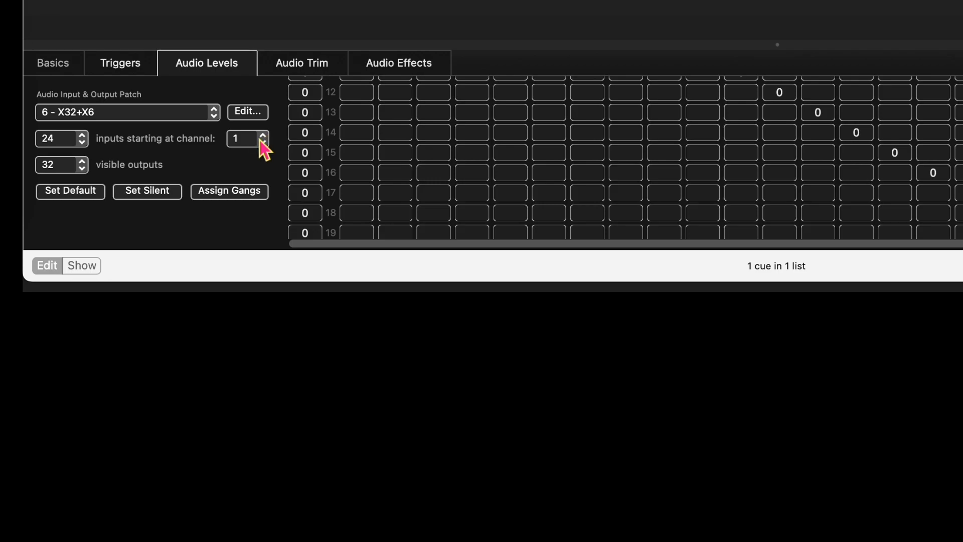
Set the Mic cue's starting input channel to 24 and its input count to 9
click(260, 140)
scroll(252, 189, down, 5)
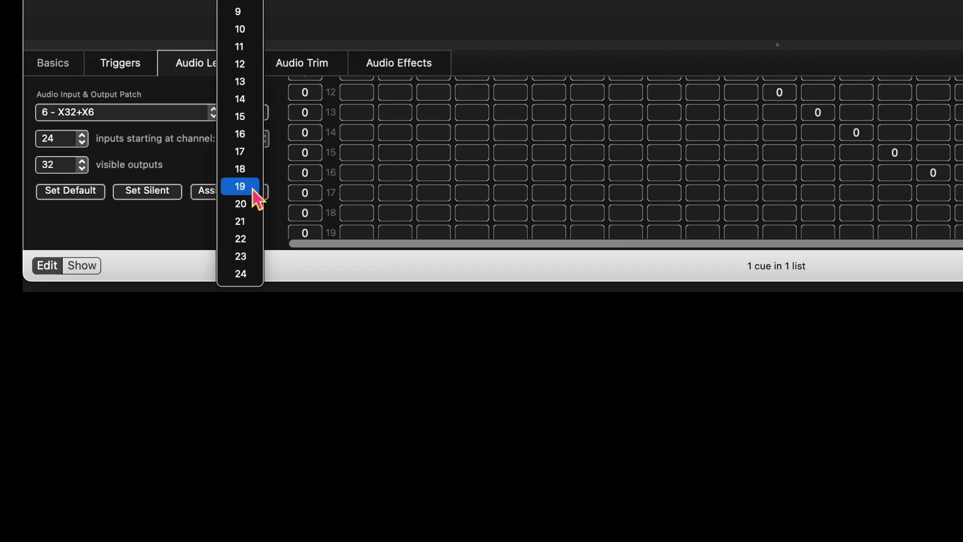
click(240, 274)
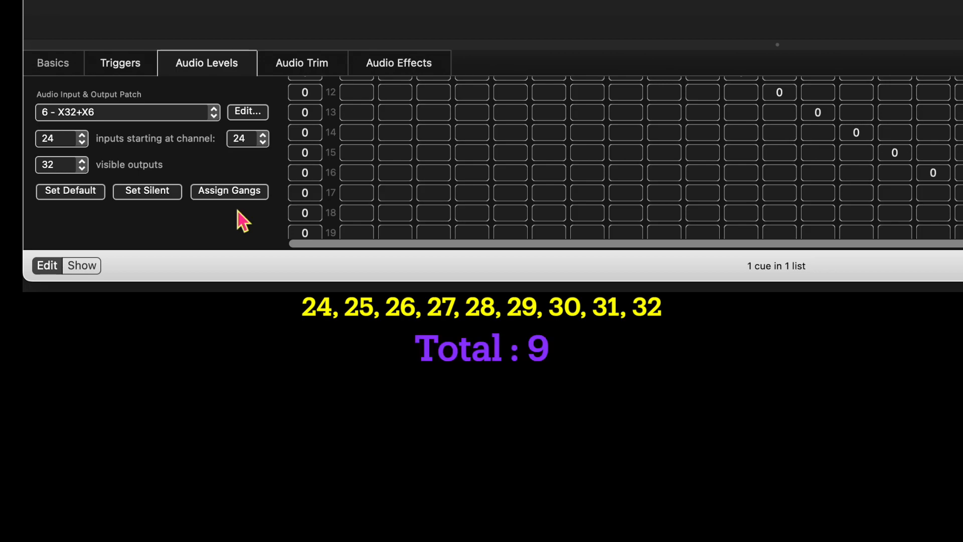
click(82, 141)
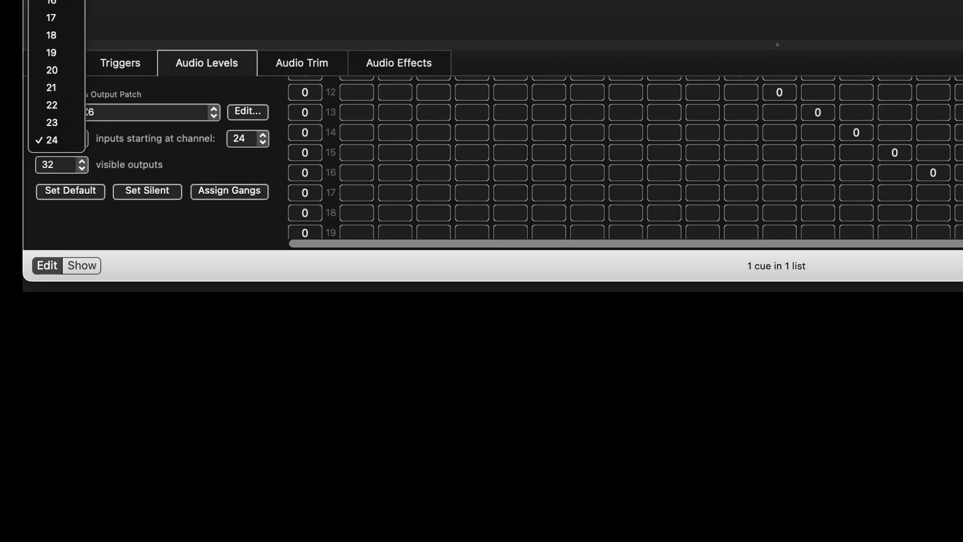
click(51, 0)
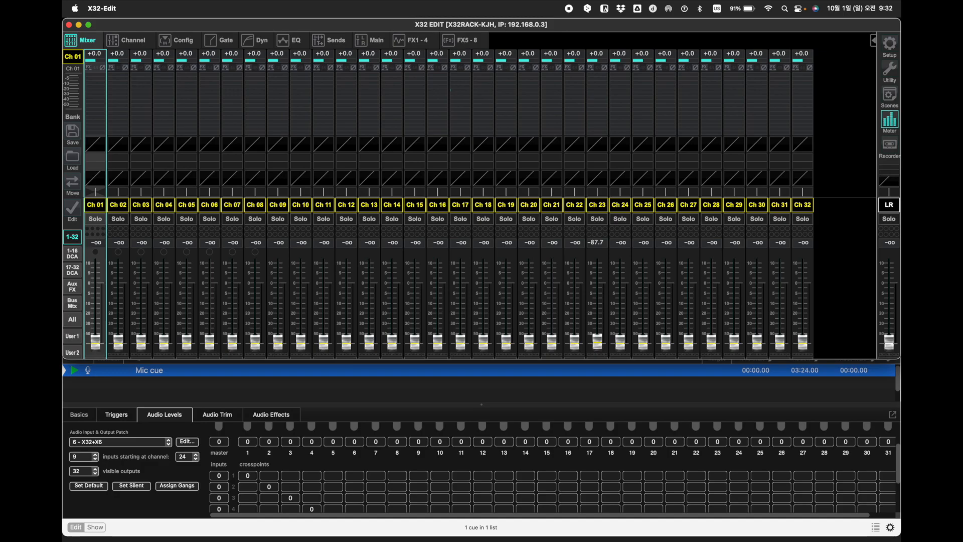
Show the Mic cue's output level meters alongside the X32-Edit mixer to compare the incoming channels
key(super+Tab)
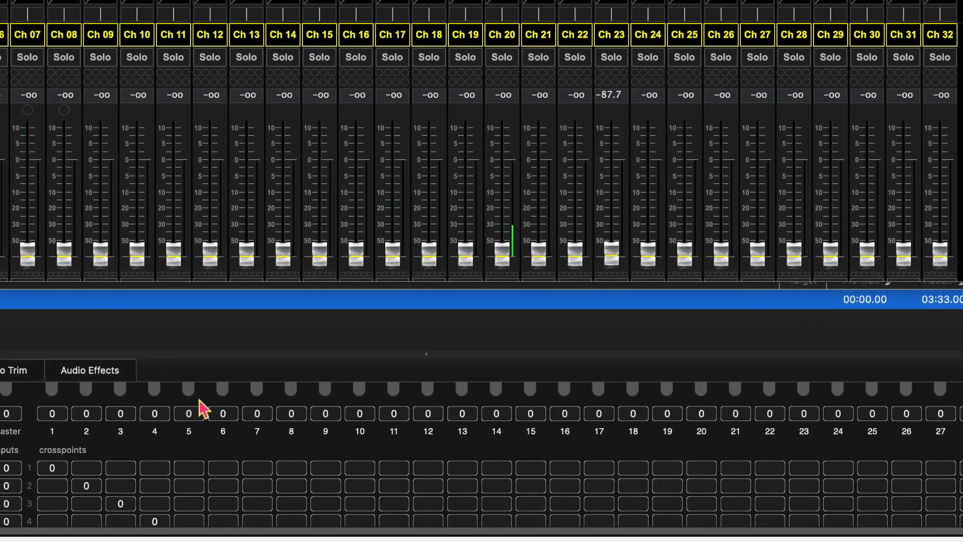
scroll(311, 424, up, 2)
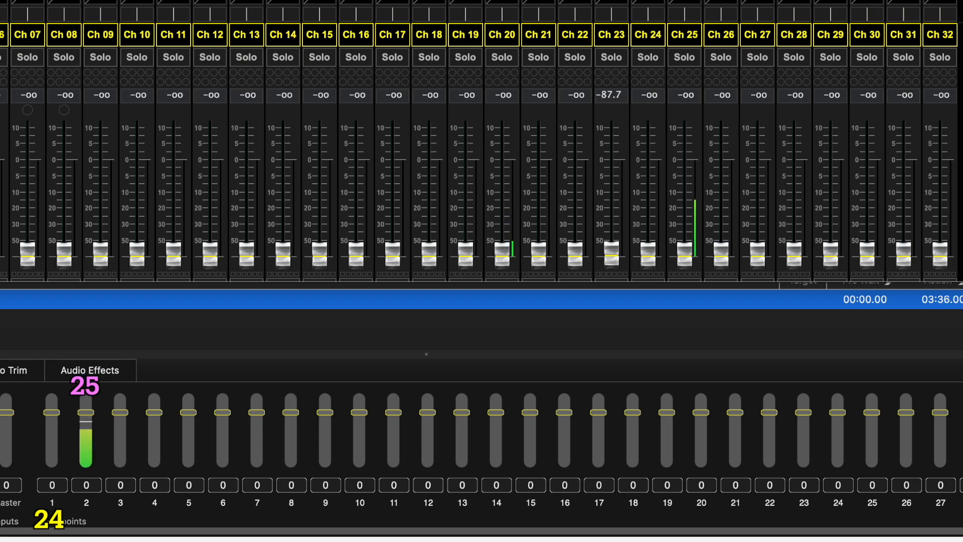